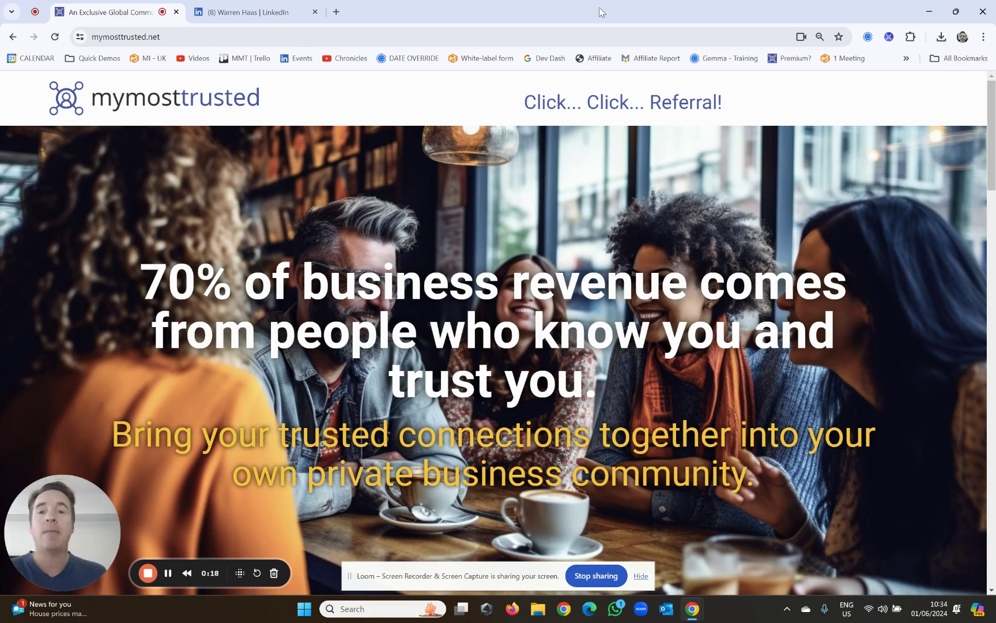
# Open the My Most Trusted dashboard and its Find and Add Trusted Connections page
pyautogui.click(890, 37)
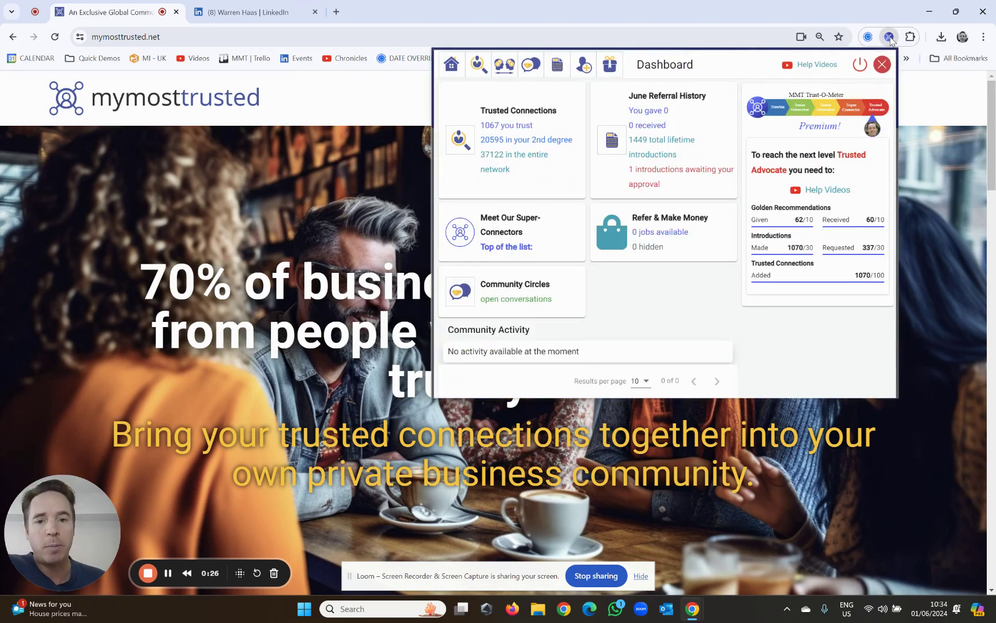
pyautogui.click(583, 67)
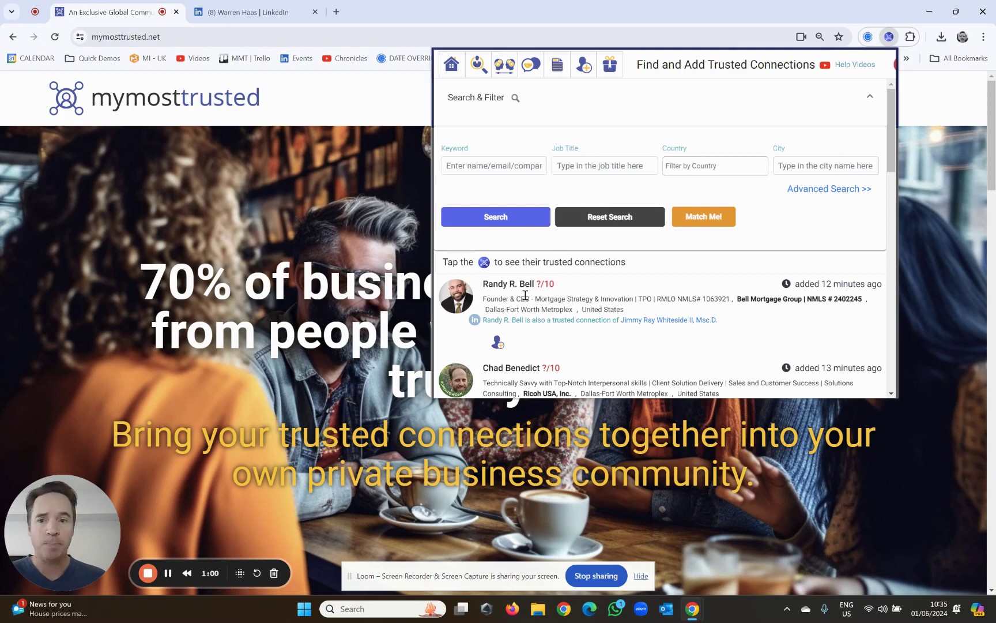
# Switch to the contact's LinkedIn profile tab, where My Most Trusted shows him as untrusted
pyautogui.click(244, 12)
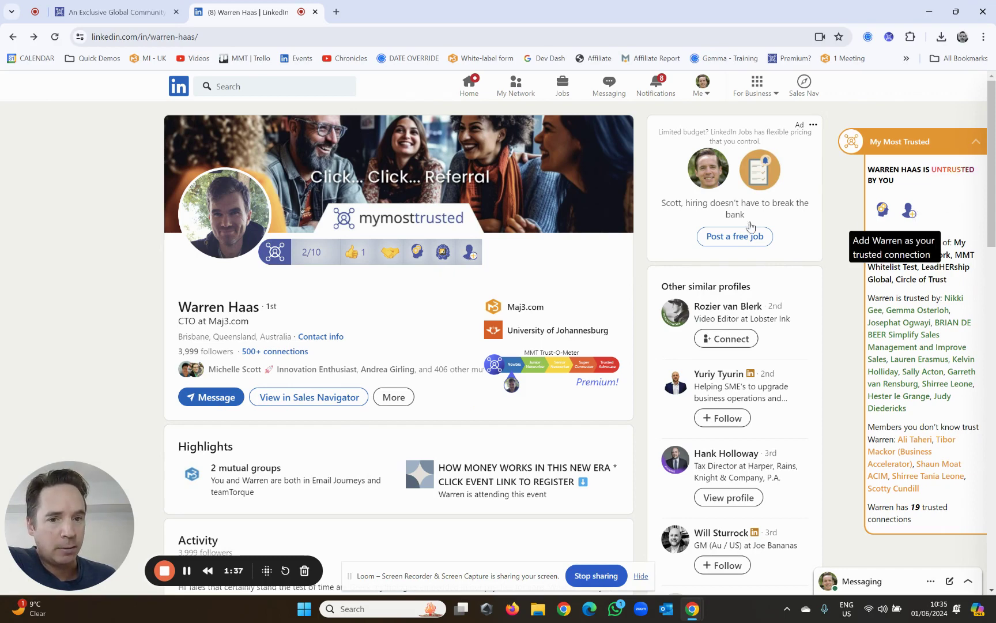
# Begin adding the contact as a trusted connection and apply the Work colleague tag
pyautogui.click(474, 251)
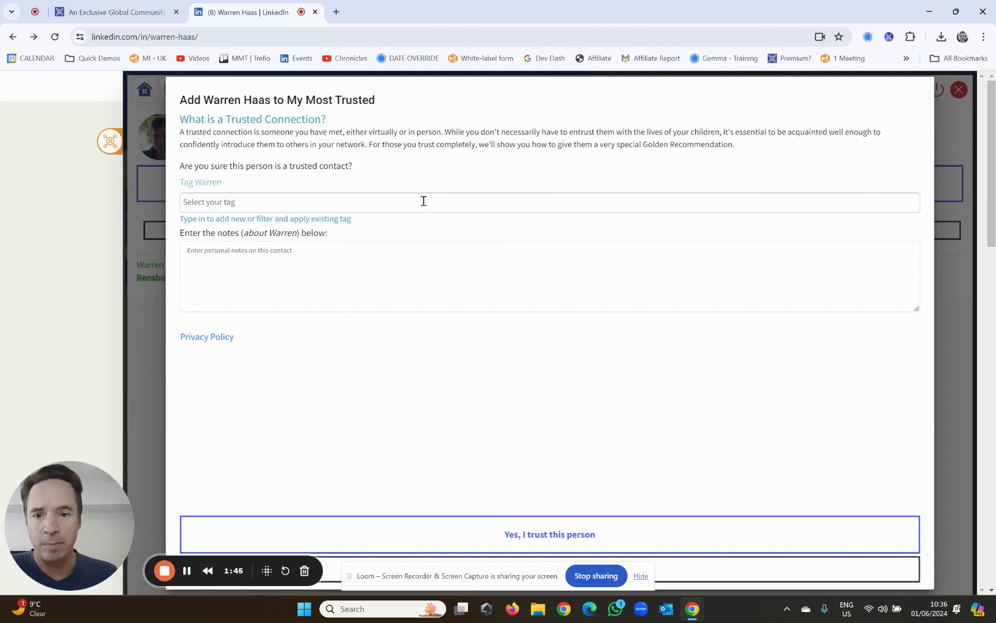
pyautogui.click(380, 204)
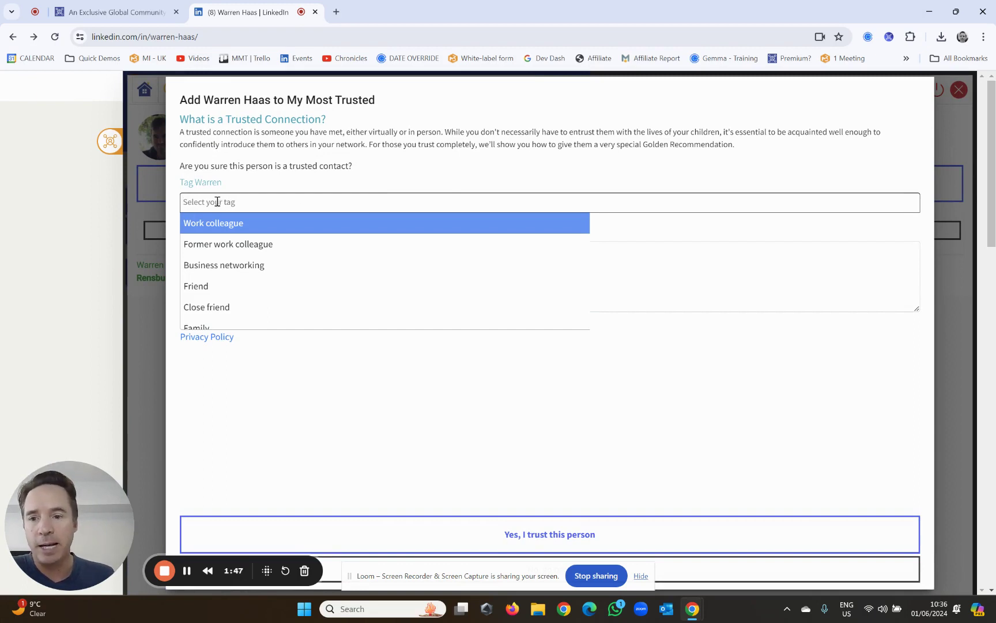
pyautogui.scroll(-3, 231, 260)
pyautogui.scroll(3, 231, 261)
pyautogui.scroll(-3, 229, 263)
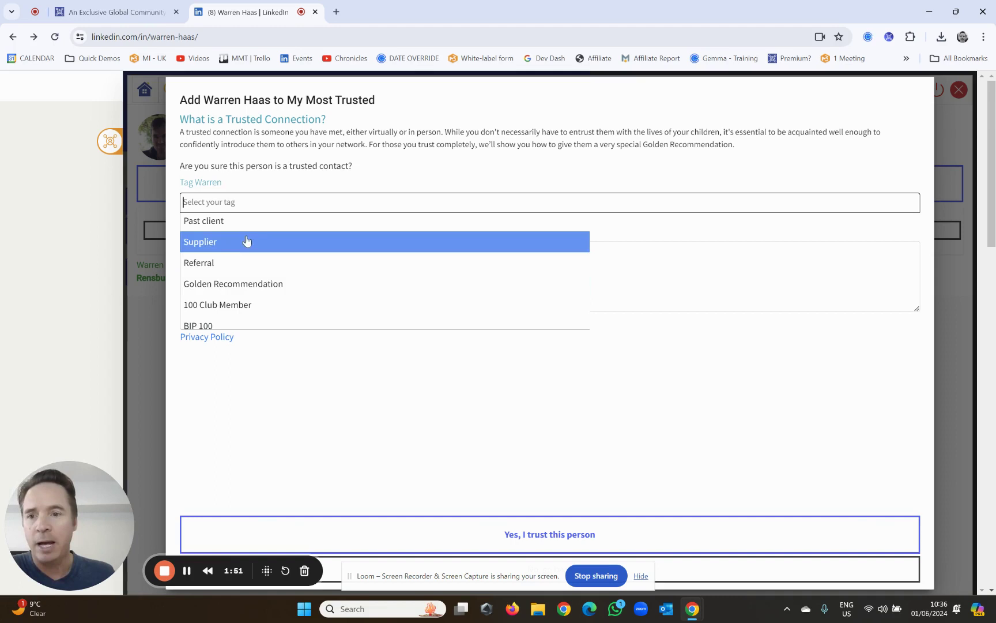
pyautogui.scroll(-3, 259, 259)
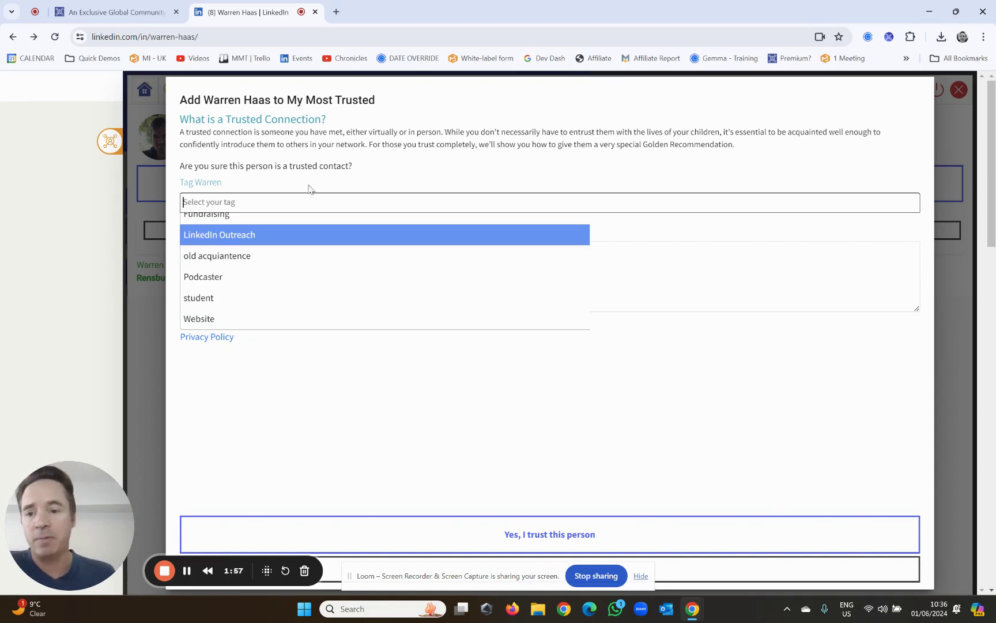
pyautogui.scroll(2, 266, 259)
pyautogui.scroll(2, 265, 269)
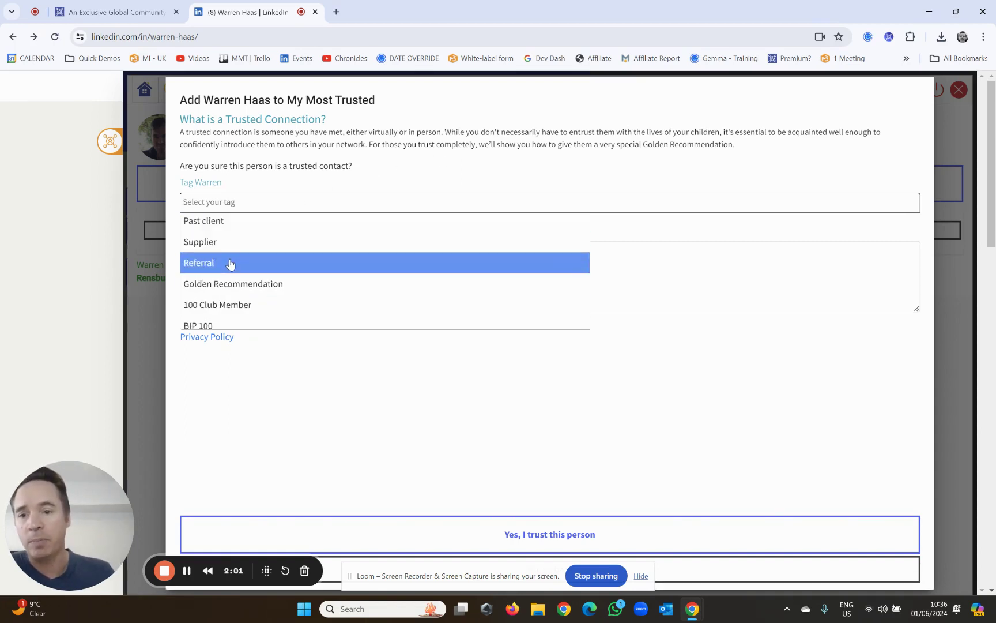
pyautogui.scroll(3, 230, 264)
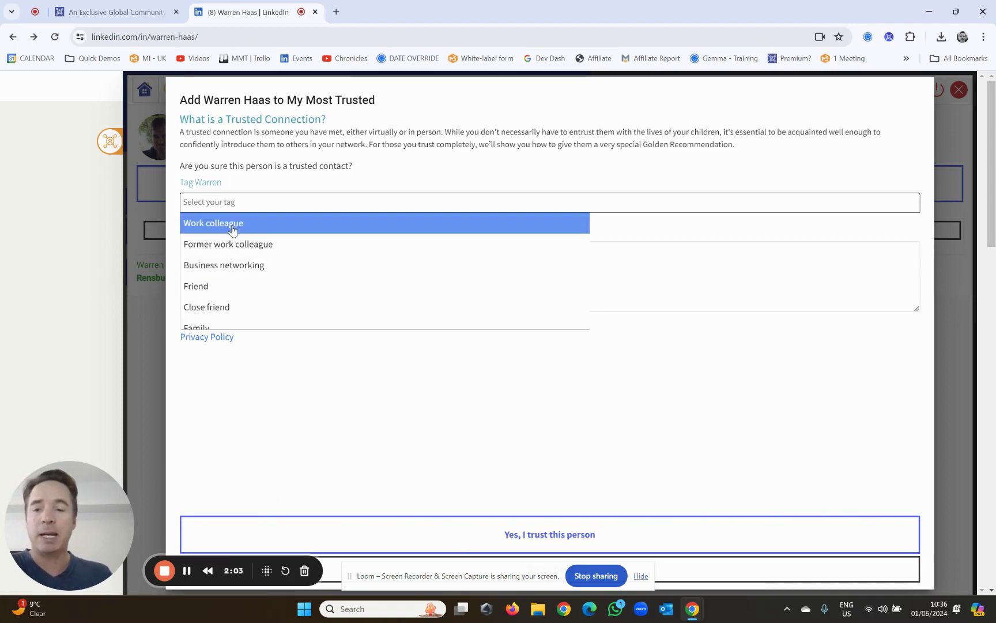
pyautogui.click(232, 230)
# Add a note recording his wife's name and confirm 'Yes, I trust this person'
pyautogui.click(238, 266)
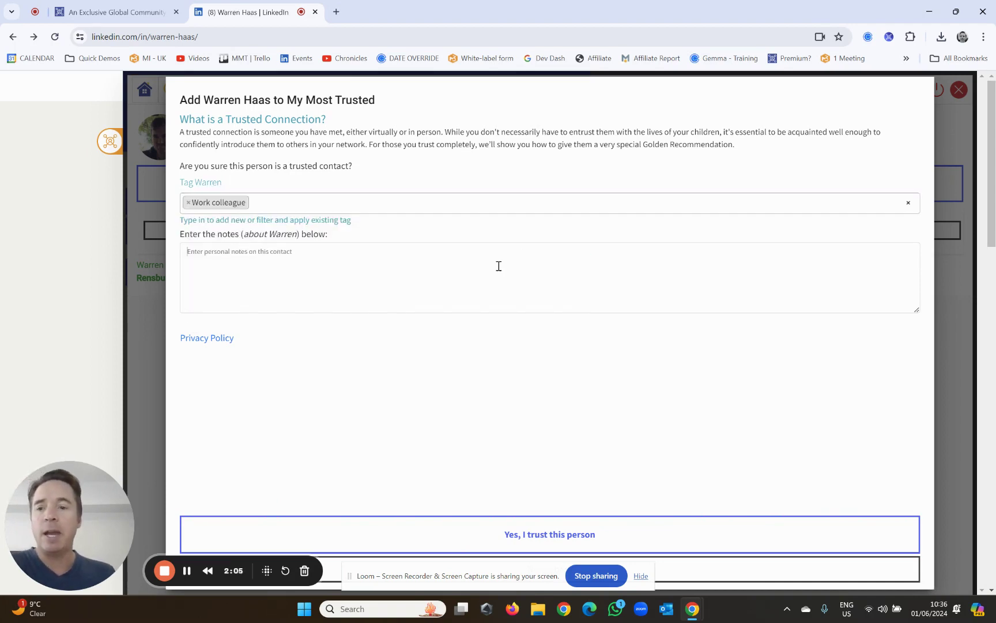
pyautogui.write('wi')
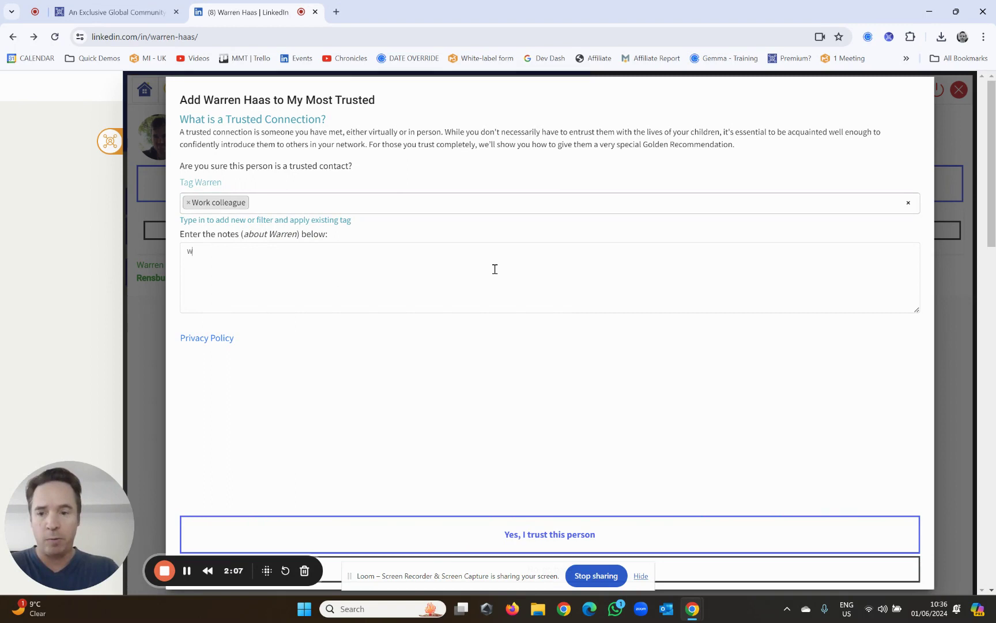
pyautogui.write("fe's name is Tharina")
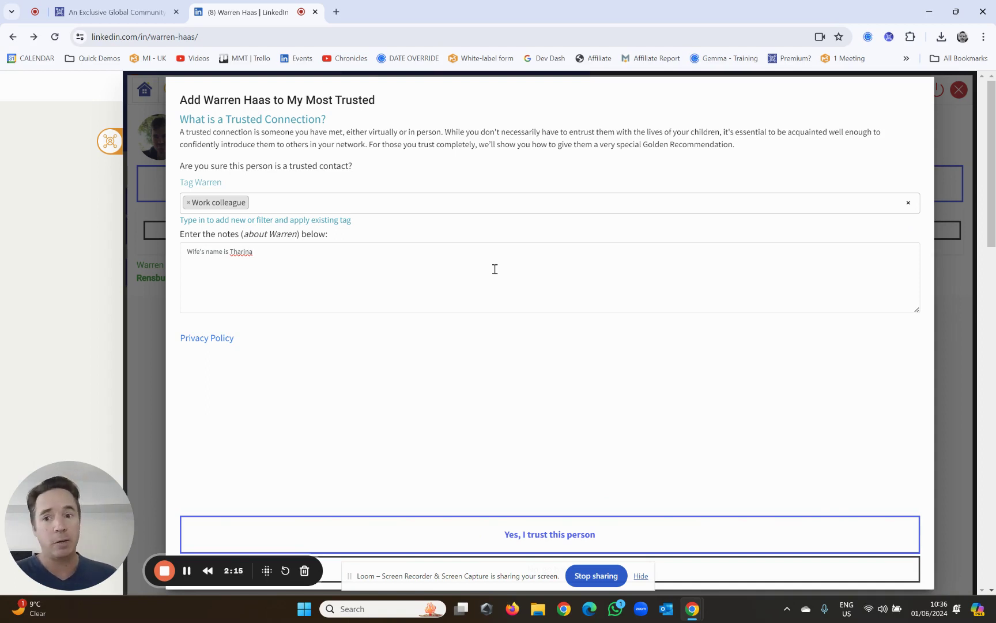
pyautogui.click(552, 533)
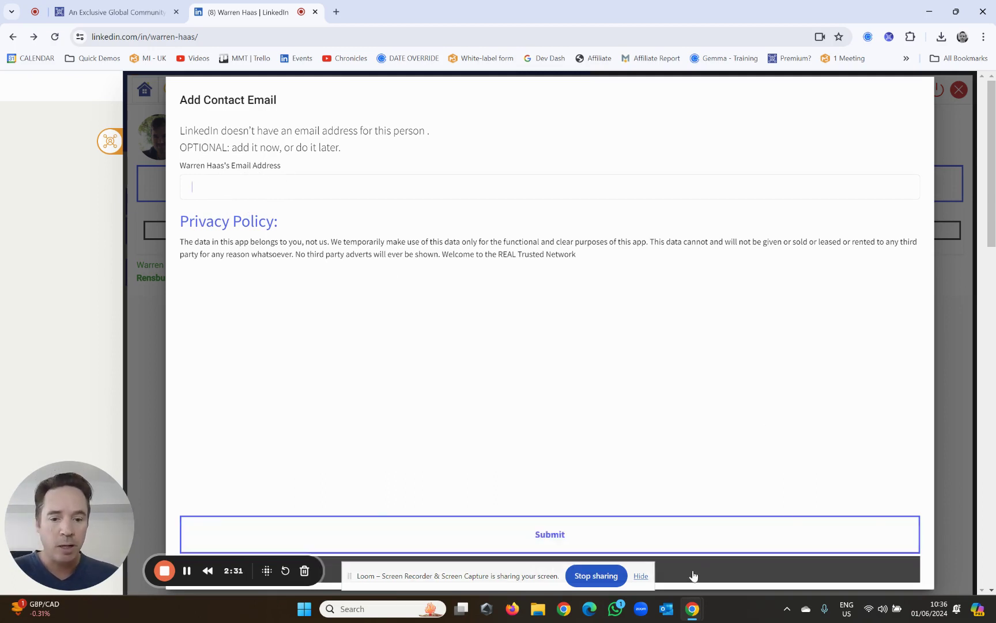
# Submit without a contact email and dismiss the Well Done confirmation
pyautogui.click(702, 576)
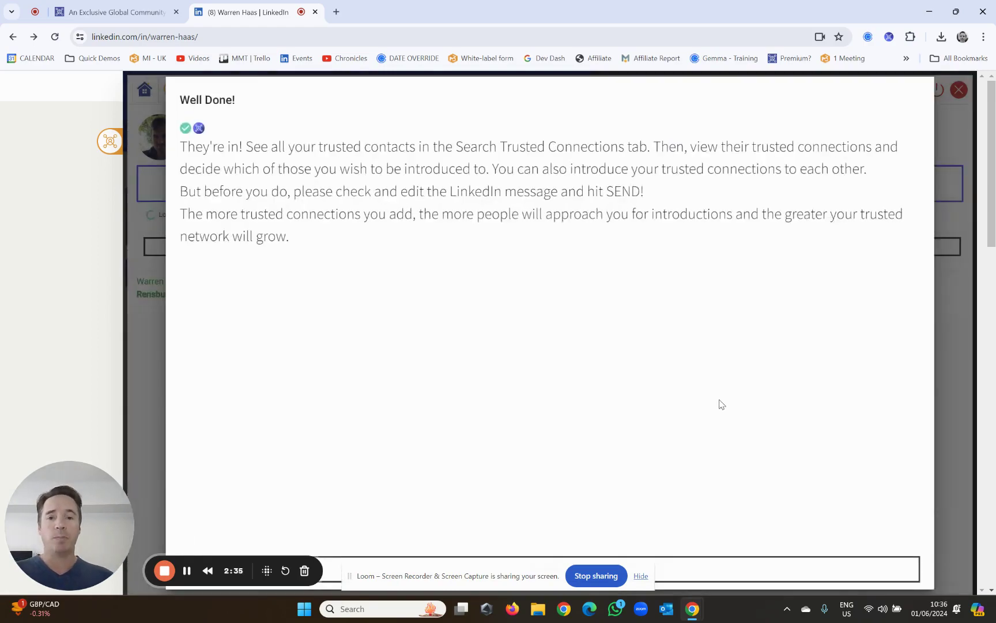
pyautogui.click(728, 572)
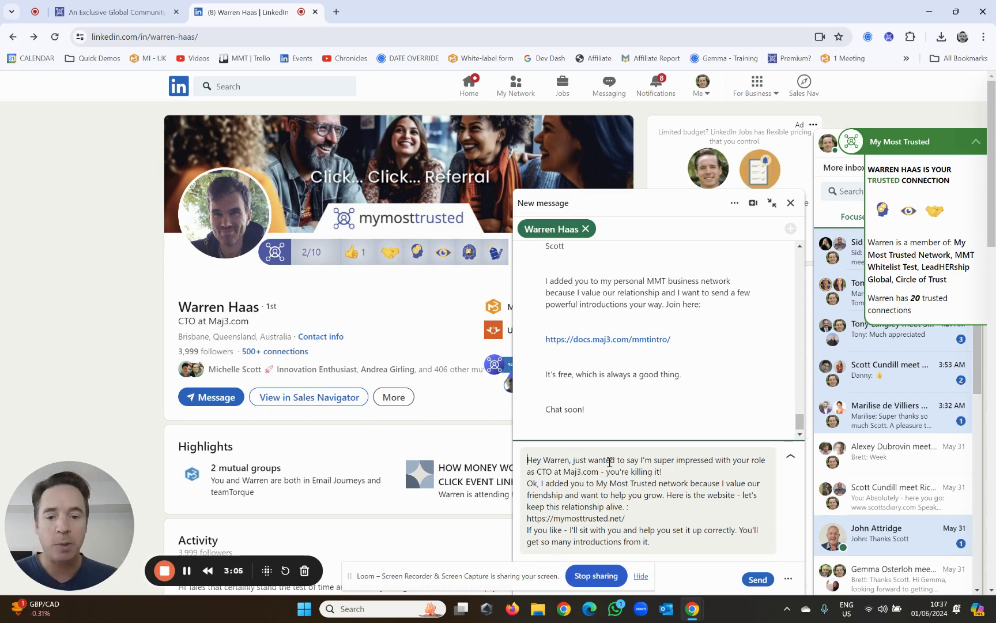
# Discard the prefilled LinkedIn invitation message to the contact
pyautogui.click(573, 460)
pyautogui.write('dfddf')
pyautogui.press('BackSpace')
pyautogui.press('BackSpace')
pyautogui.press('BackSpace')
pyautogui.press('BackSpace')
pyautogui.press('BackSpace')
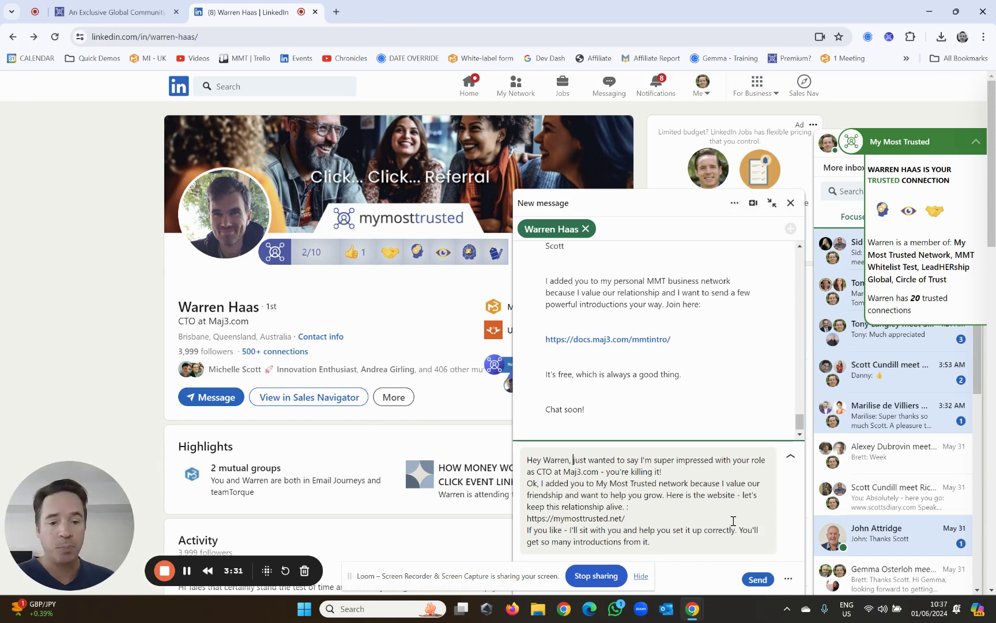
pyautogui.click(791, 203)
pyautogui.click(565, 270)
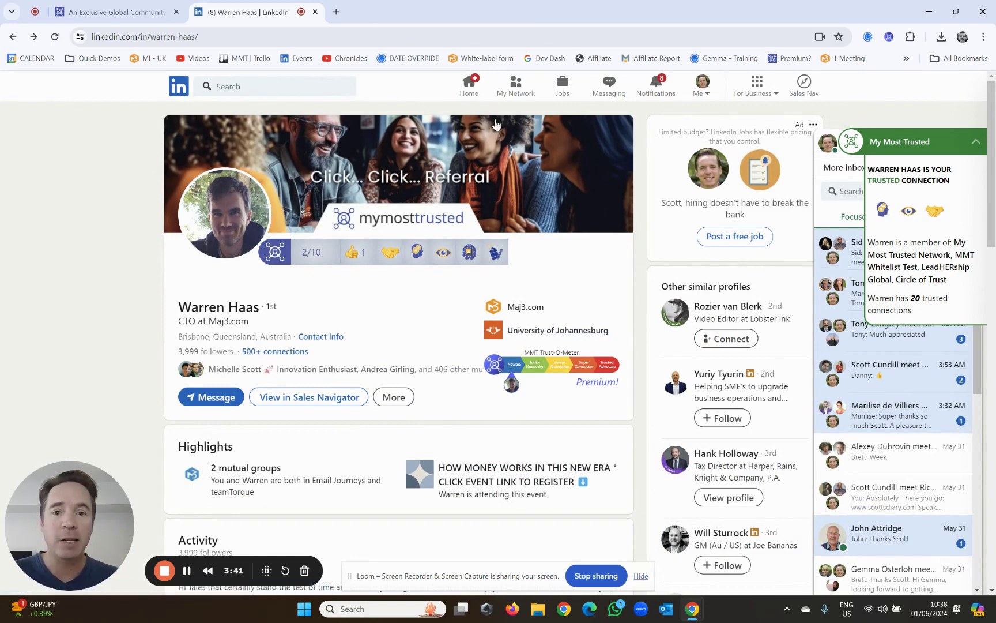
# Open the full My Network connections list and locate a recently added connection's row
pyautogui.click(515, 87)
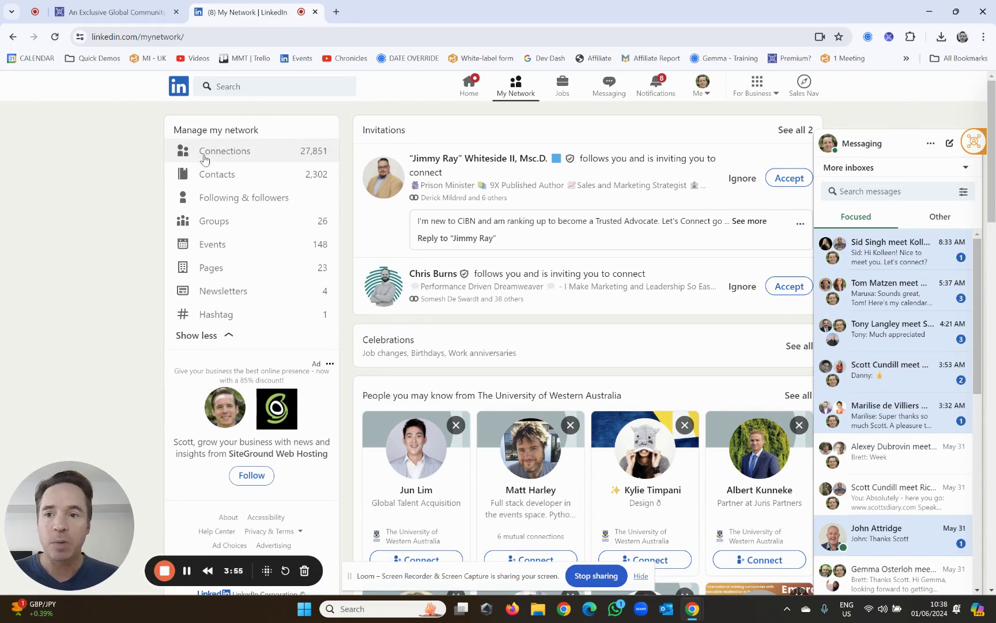
pyautogui.click(223, 153)
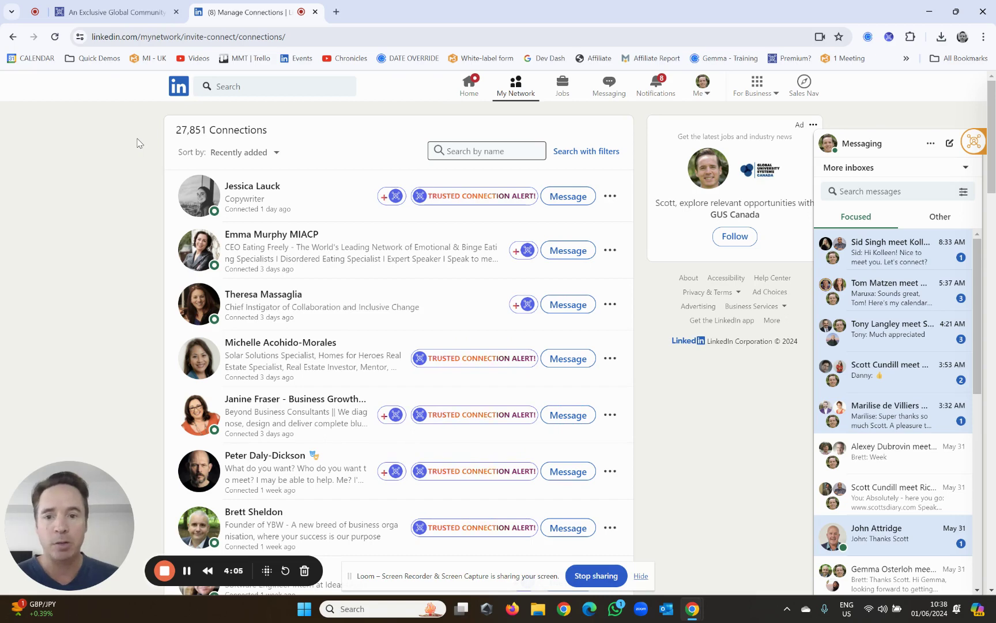
pyautogui.scroll(-6, 333, 302)
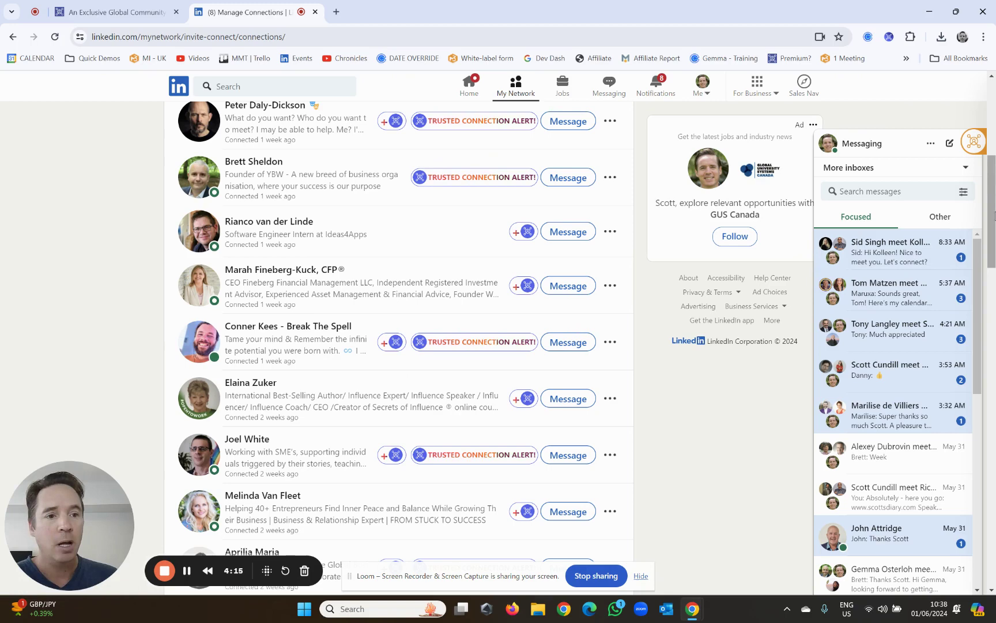
pyautogui.scroll(2, 782, 239)
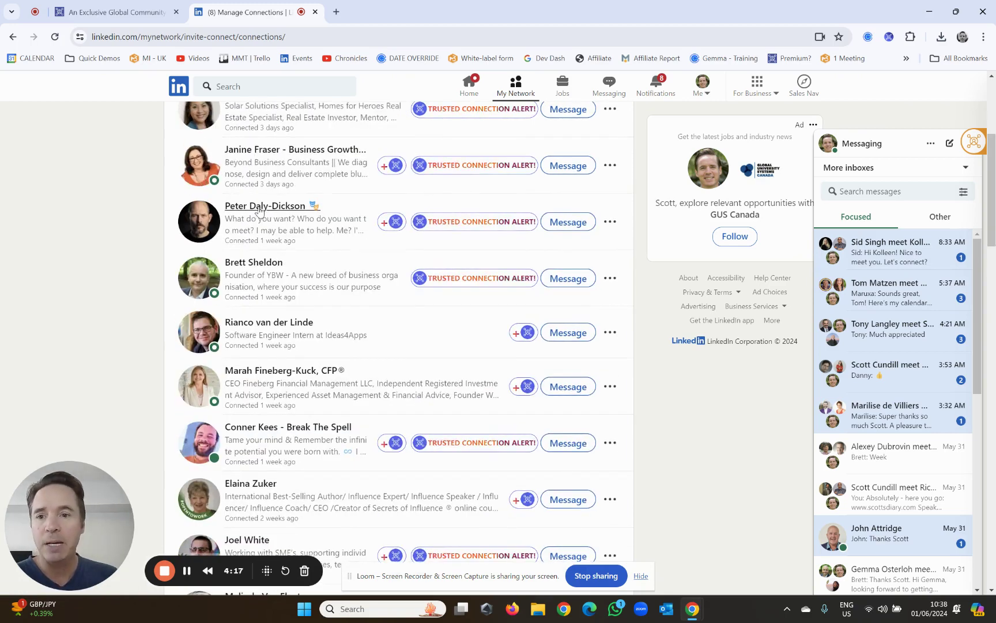
# Cancel adding that connection to My Most Trusted and return to the MMT dashboard
pyautogui.click(392, 225)
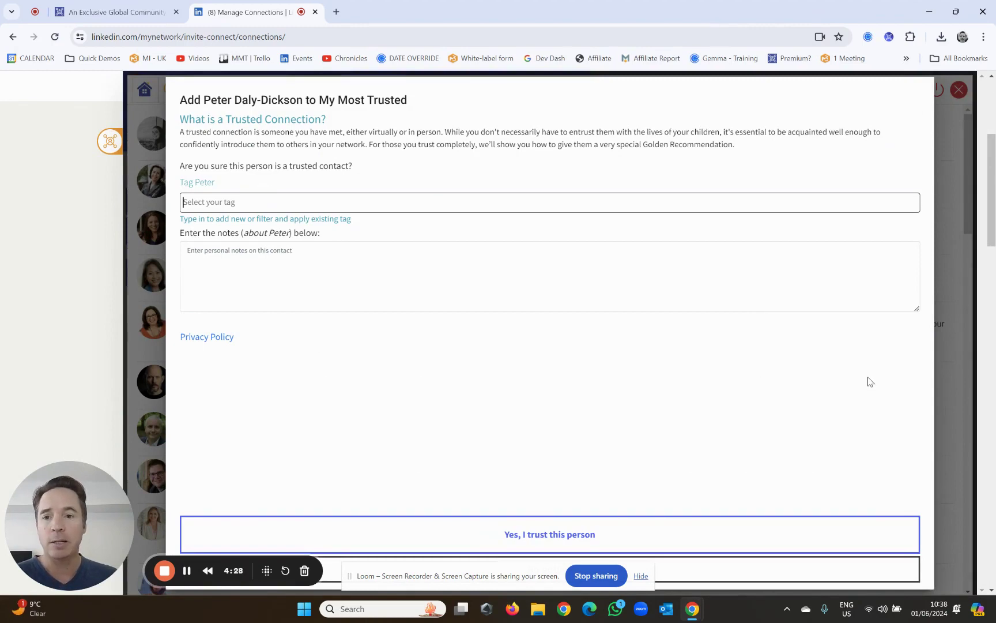
pyautogui.click(727, 568)
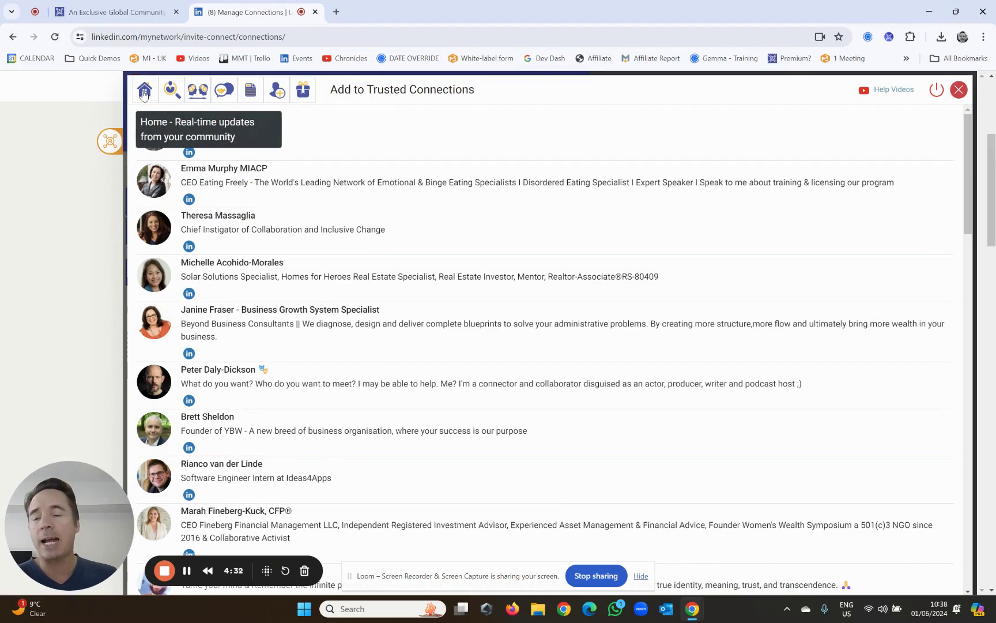
pyautogui.click(143, 91)
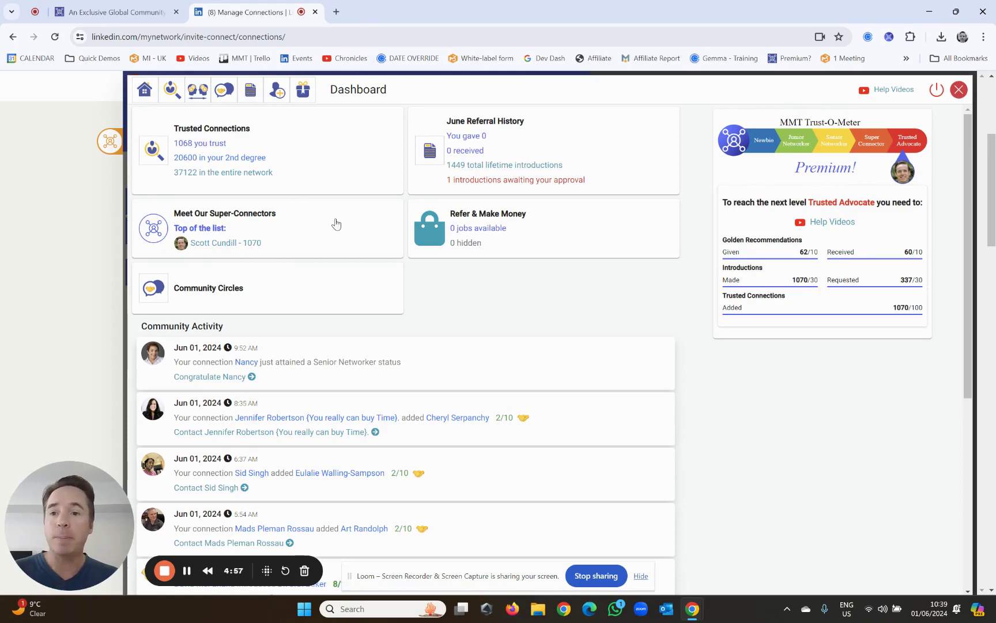
# Search your trusted connections to verify the new contact is listed, then close the panel
pyautogui.click(170, 91)
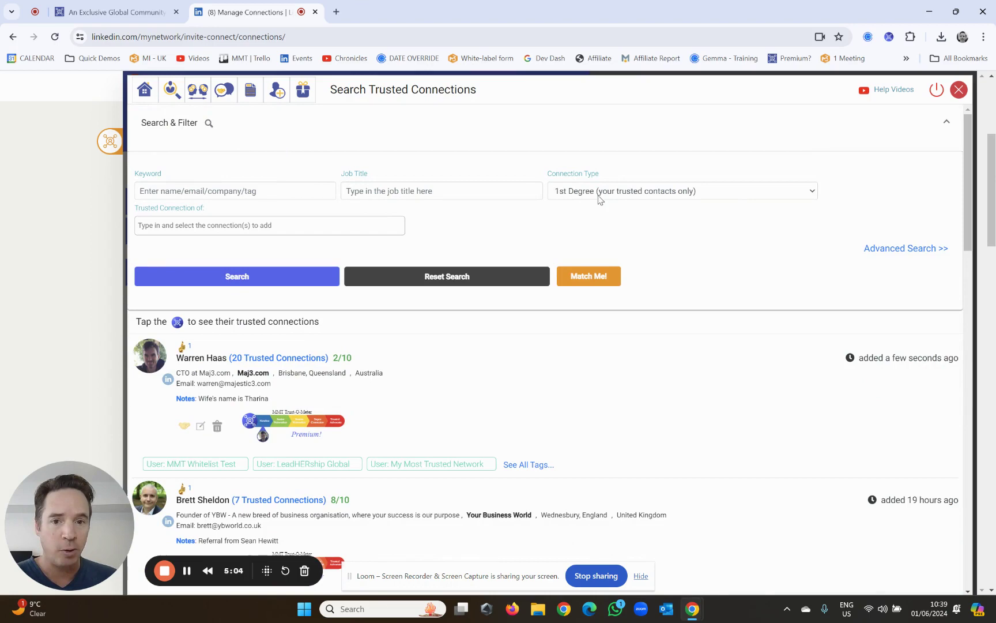
pyautogui.scroll(-3, 326, 347)
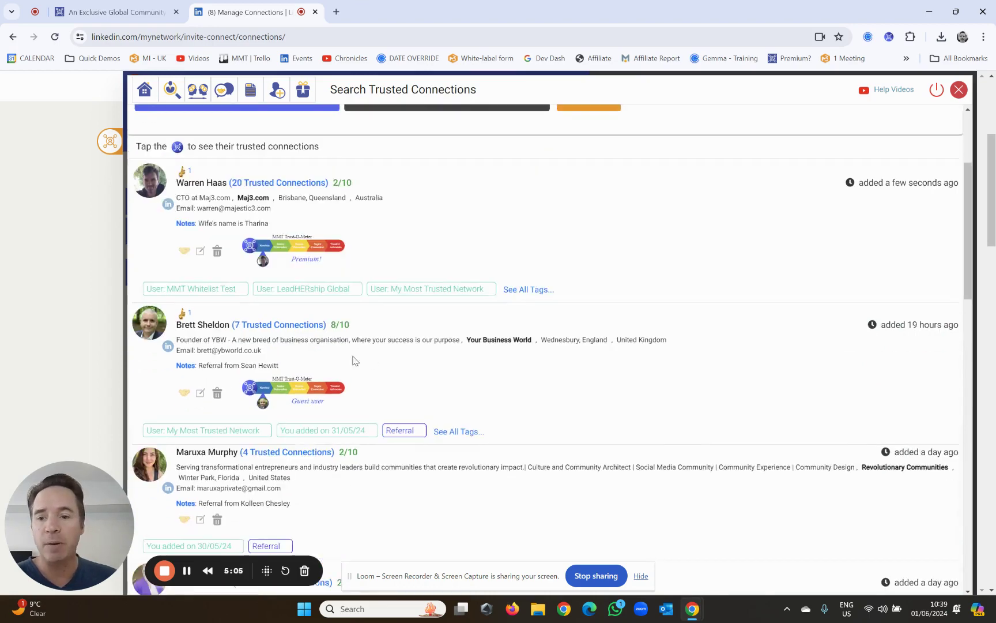
pyautogui.scroll(-3, 485, 318)
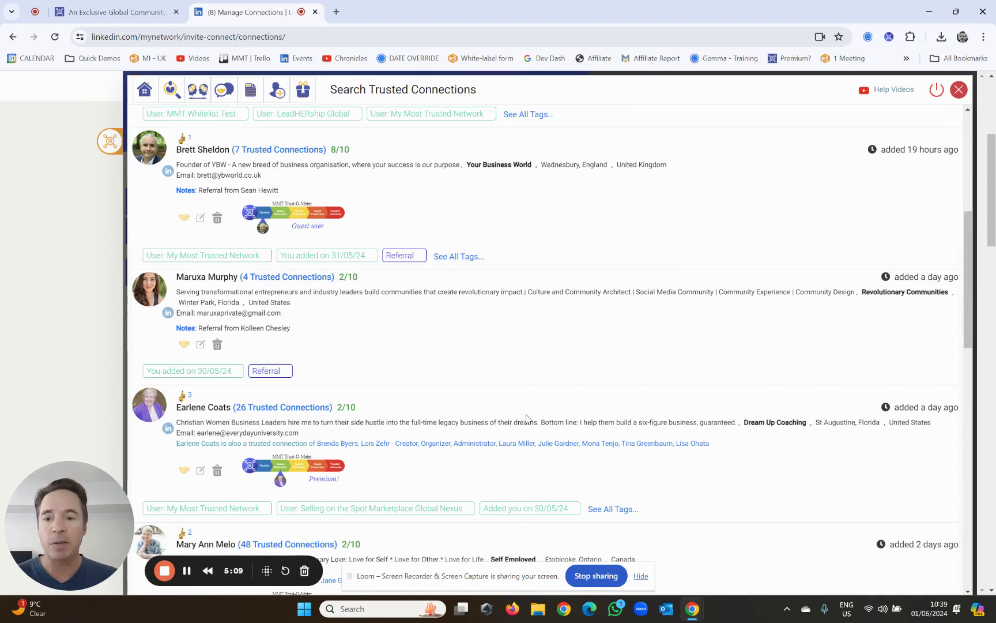
pyautogui.scroll(6, 525, 409)
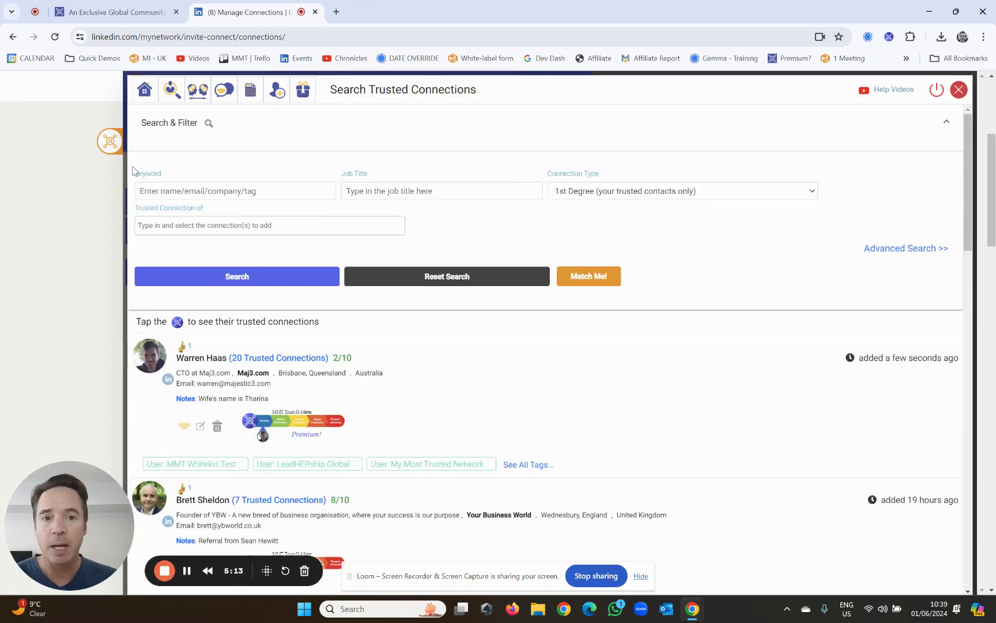
pyautogui.click(110, 142)
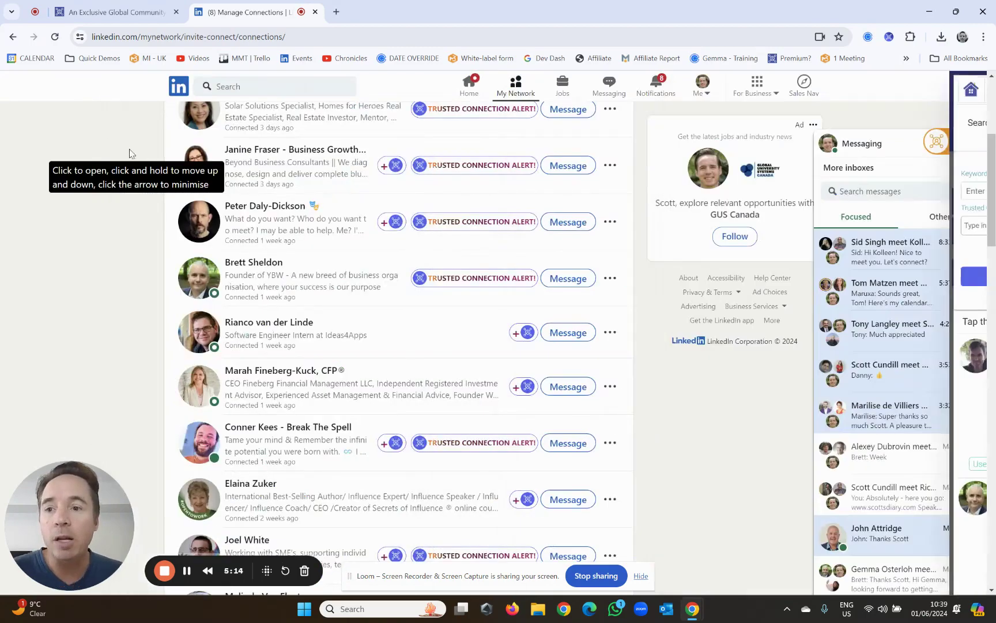
# Collapse Messaging, go back, and reopen the contact's profile showing 20 trusted connections
pyautogui.click(883, 141)
pyautogui.scroll(5, 674, 200)
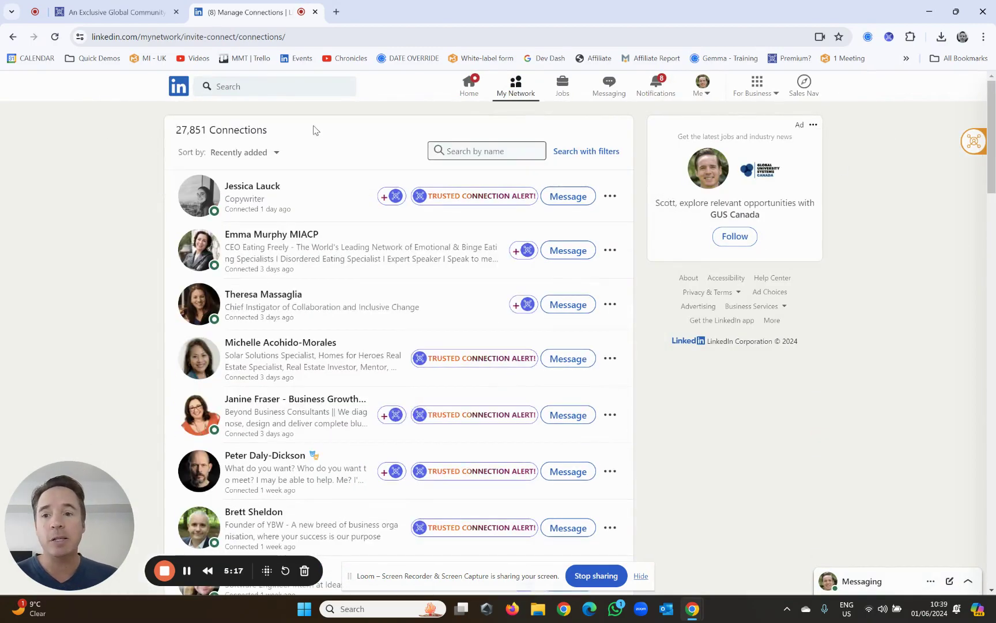
pyautogui.click(13, 37)
pyautogui.click(13, 37)
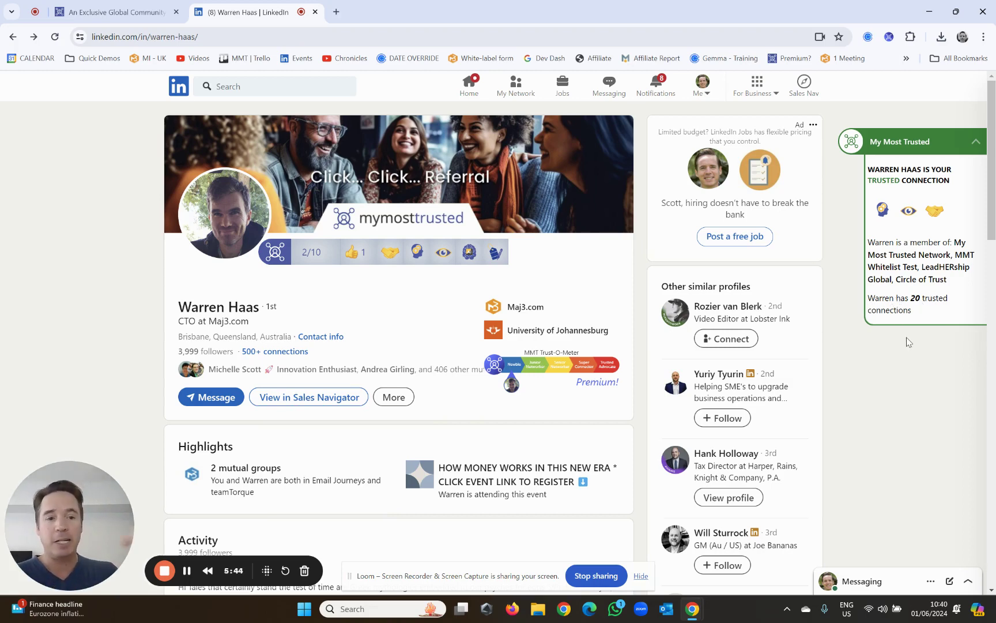
# Show the contact's trusted connections and browse the 19 listed members with their Trust-O-Meter levels
pyautogui.click(906, 212)
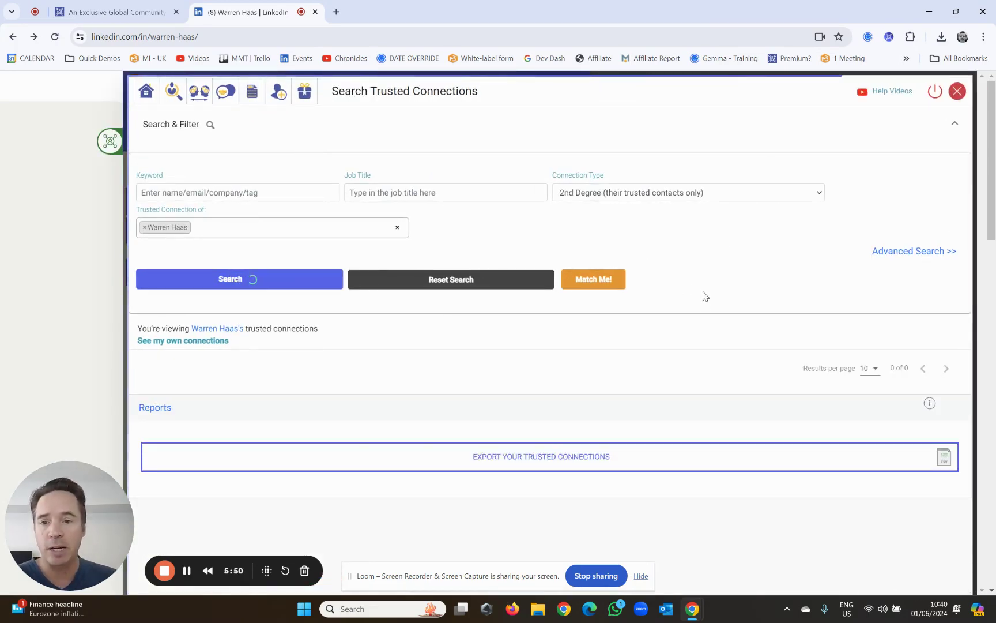
pyautogui.scroll(-3, 715, 294)
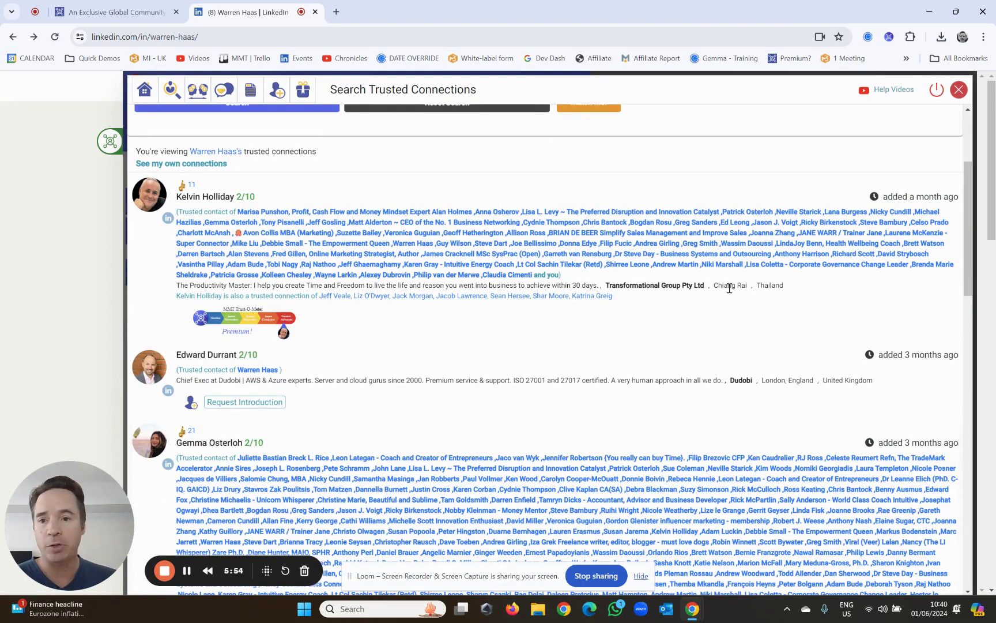
pyautogui.scroll(-6, 534, 373)
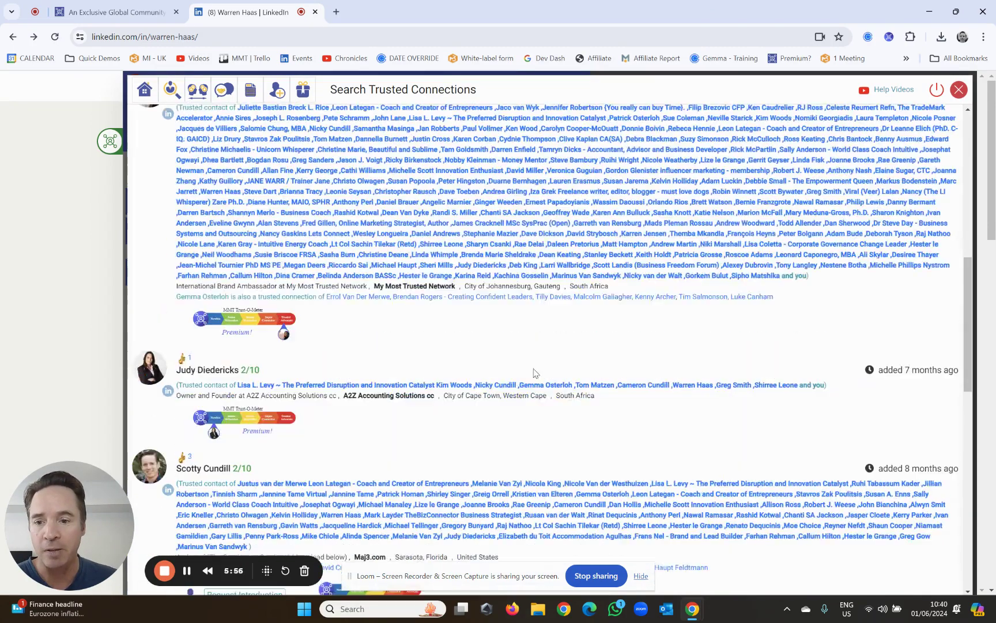
pyautogui.scroll(-9, 534, 372)
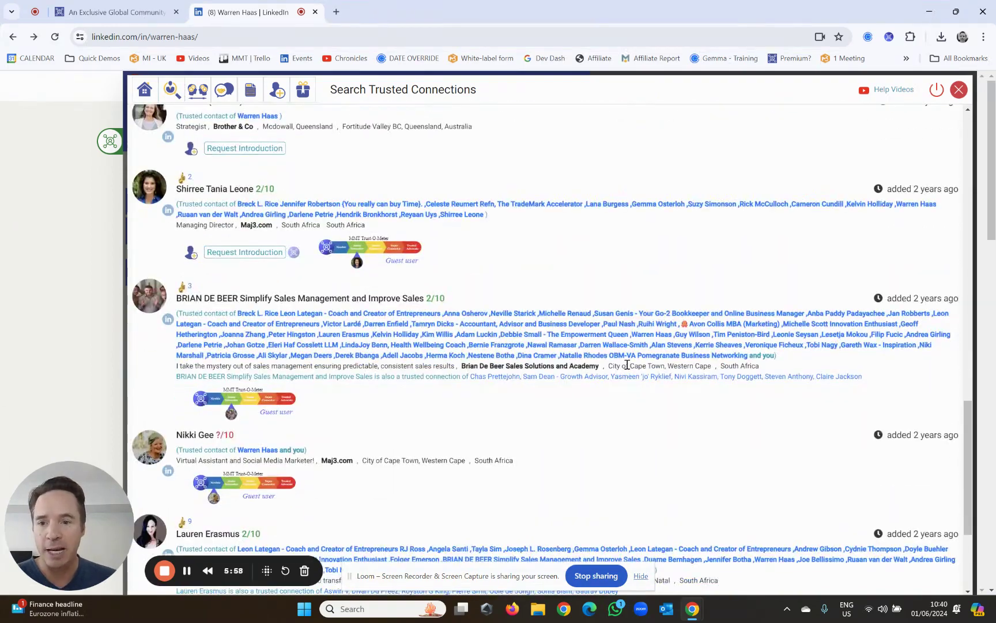
pyautogui.scroll(-3, 627, 366)
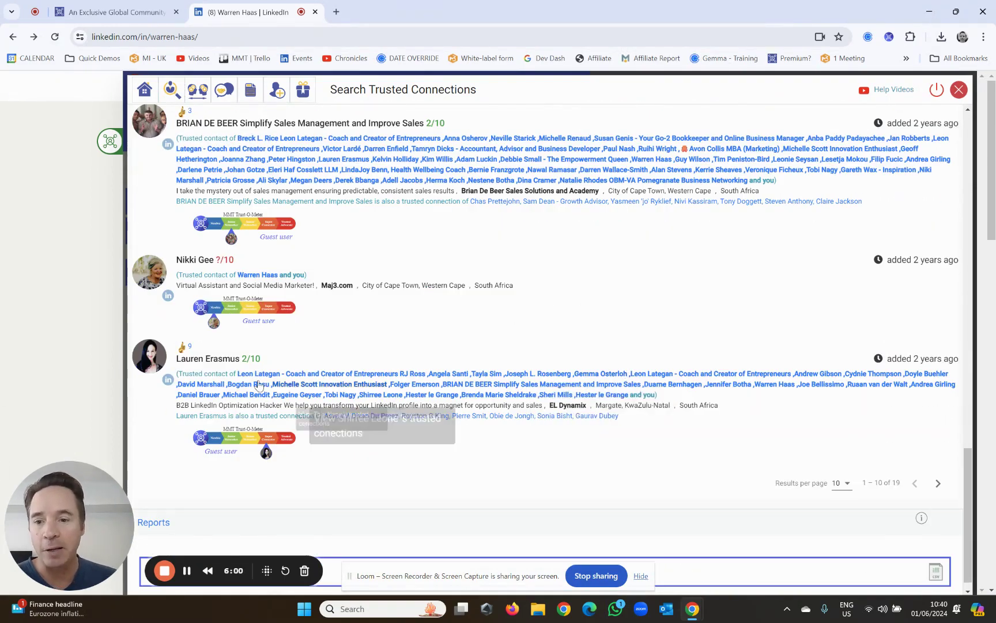
pyautogui.moveTo(260, 356)
pyautogui.scroll(6, 585, 320)
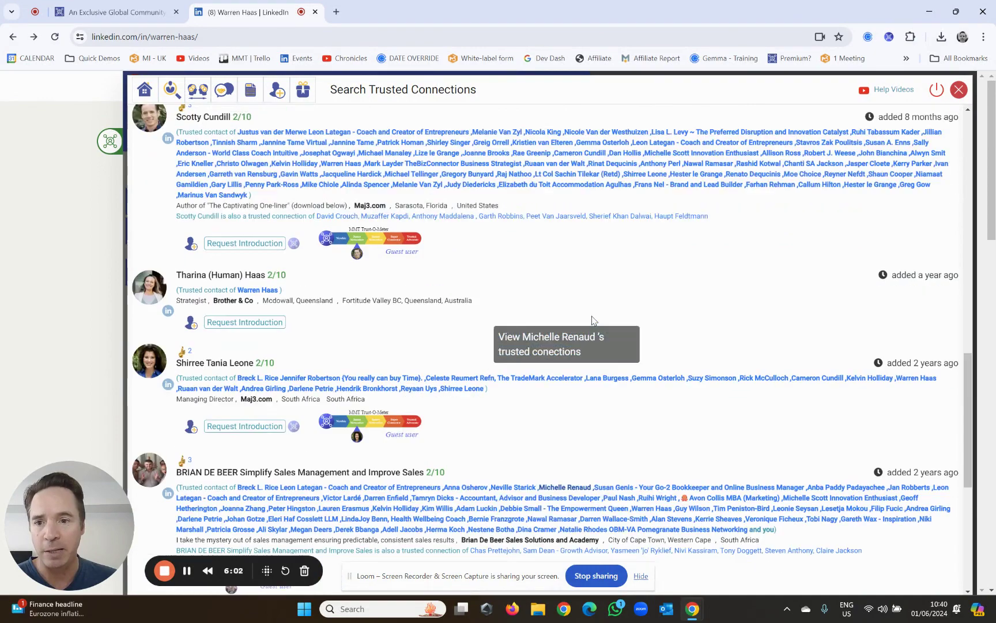
pyautogui.scroll(3, 684, 314)
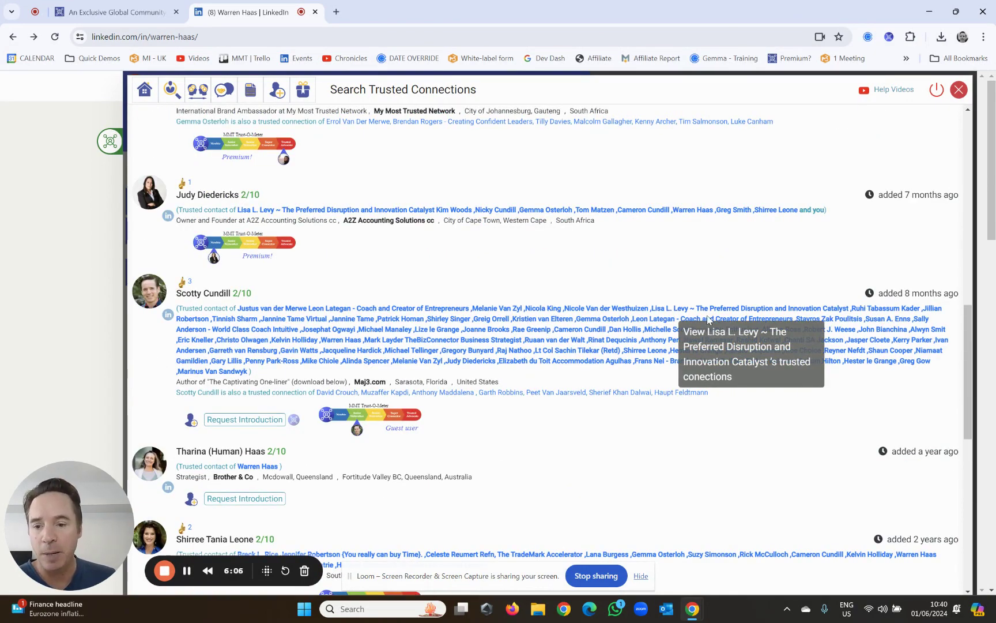
pyautogui.scroll(-3, 709, 319)
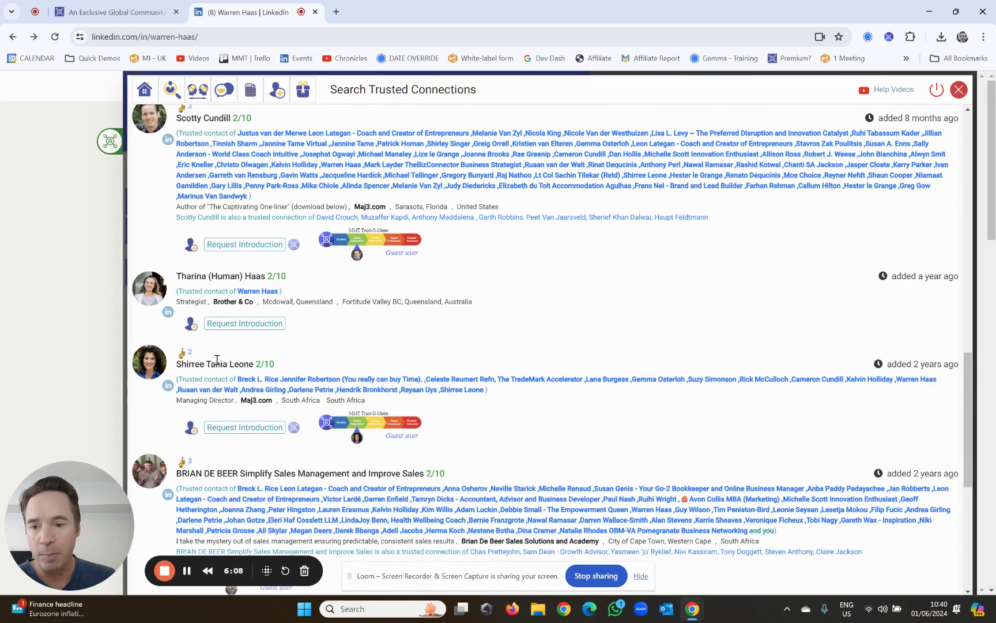